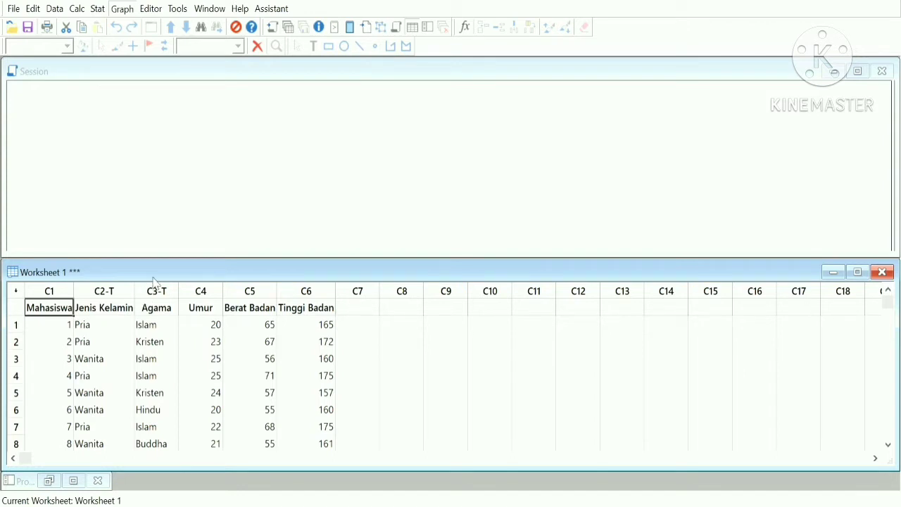
left_click(152, 276)
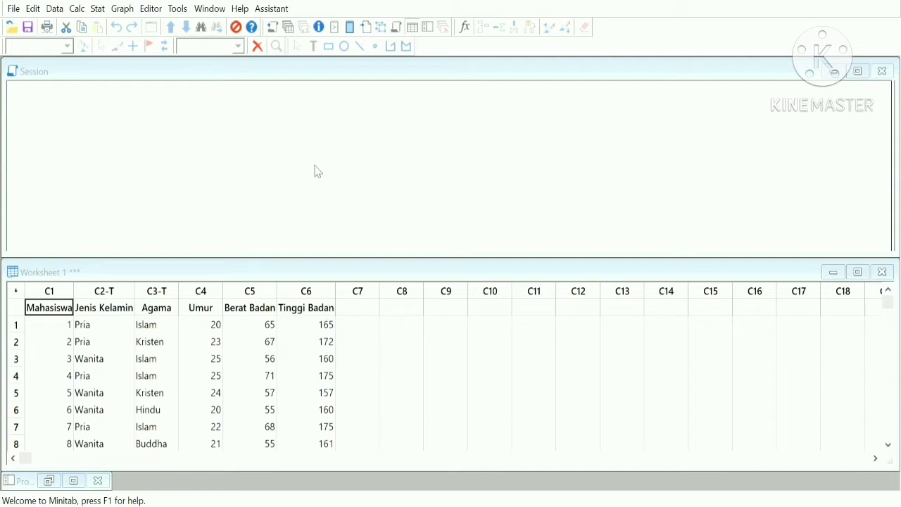
Create count bar charts for Jenis Kelamin (Pria 8, Wanita 6) and Agama, arranged side by side.
left_click(504, 371)
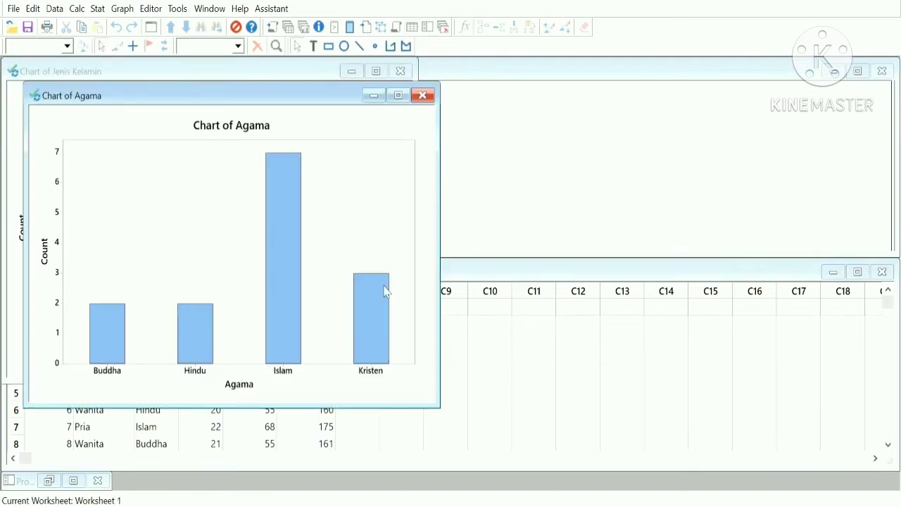
left_click_drag(208, 96, 609, 73)
left_click_drag(248, 71, 248, 77)
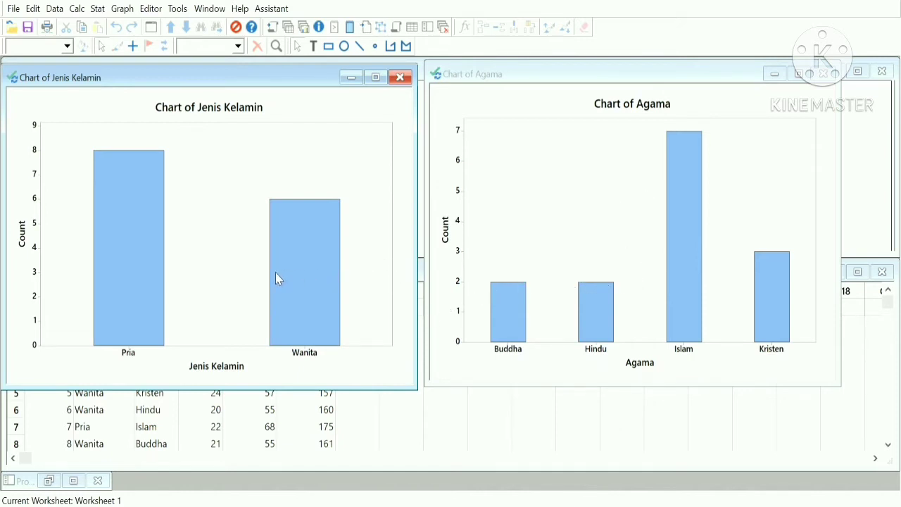
Add data labels 8 and 6 to the Jenis Kelamin bars, then return to Worksheet 1.
left_click(124, 197)
double_click(328, 98)
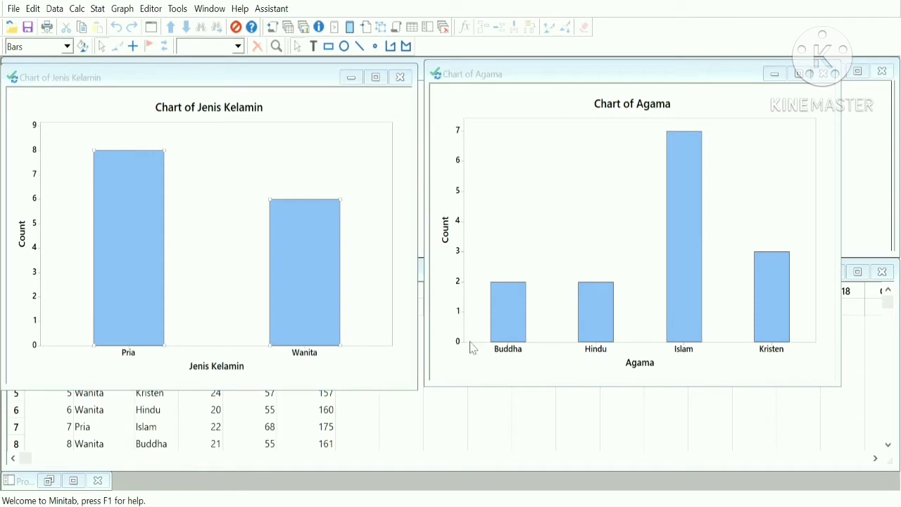
left_click(476, 374)
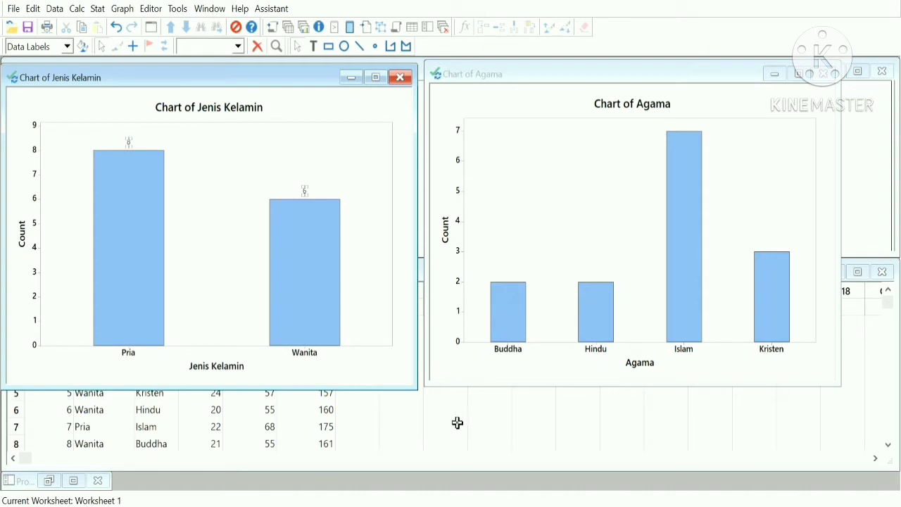
left_click(426, 449)
left_click(424, 449)
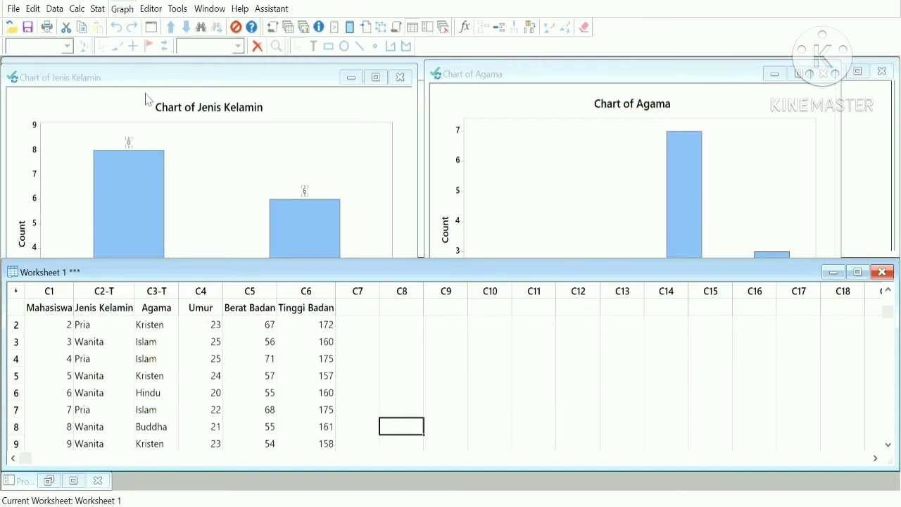
Draw one pie chart of Jenis Kelamin and Agama with a shared Pria/Wanita/Buddha/Hindu/Islam/Kristen legend.
left_click(148, 288)
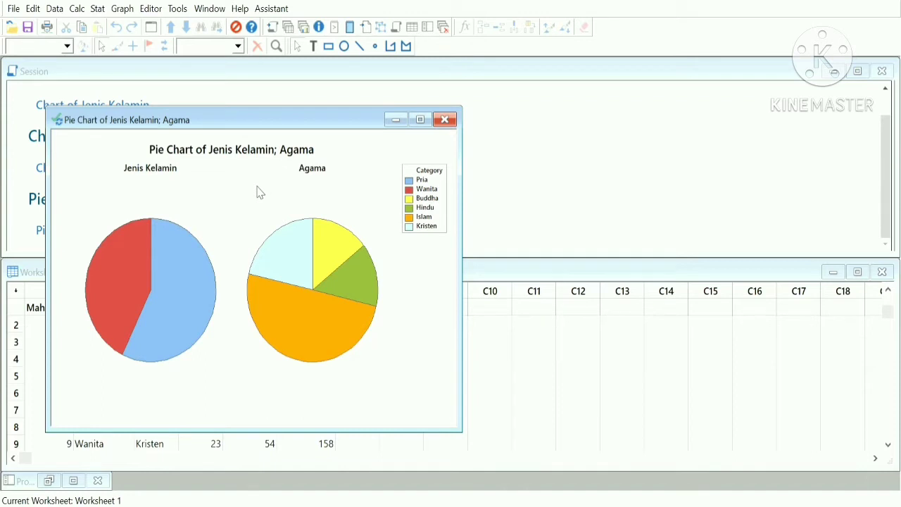
Close the combined Jenis Kelamin; Agama pie chart window.
left_click_drag(227, 120, 290, 122)
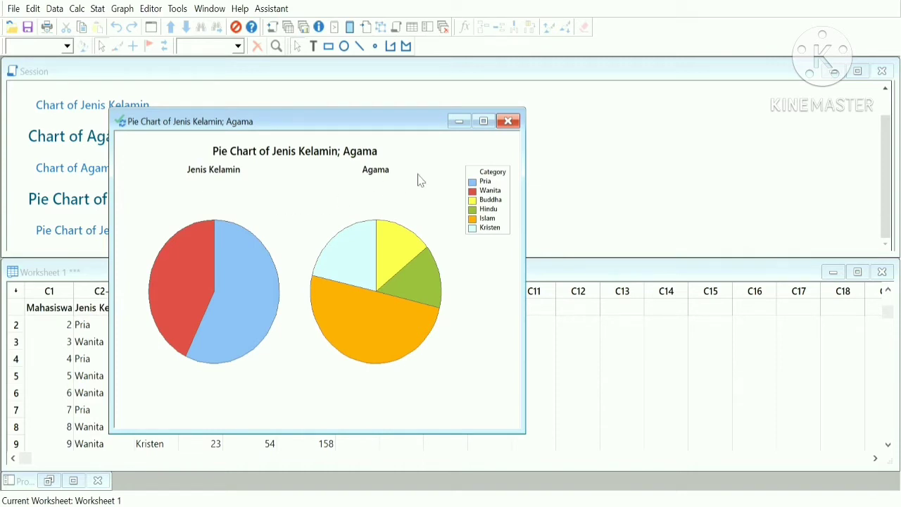
left_click(508, 123)
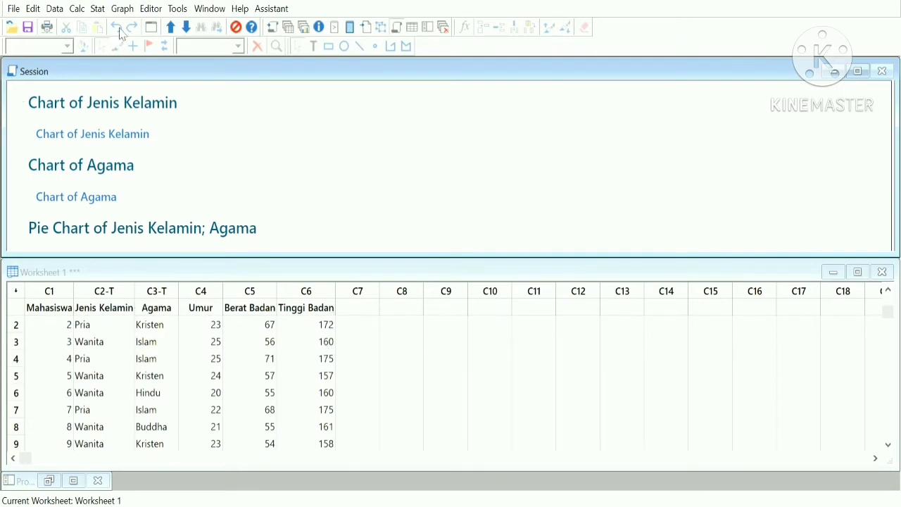
Create individual pie charts for Jenis Kelamin and Agama, one chart per variable.
left_click(153, 297)
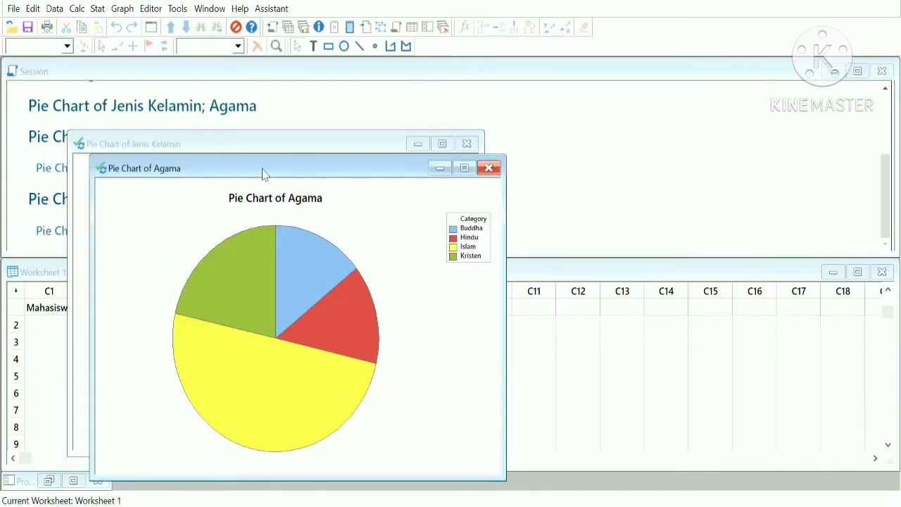
Place the Agama pie chart on the right, Jenis Kelamin on the left, and select the Jenis Kelamin pie.
left_click_drag(261, 174, 626, 150)
left_click_drag(336, 149, 303, 155)
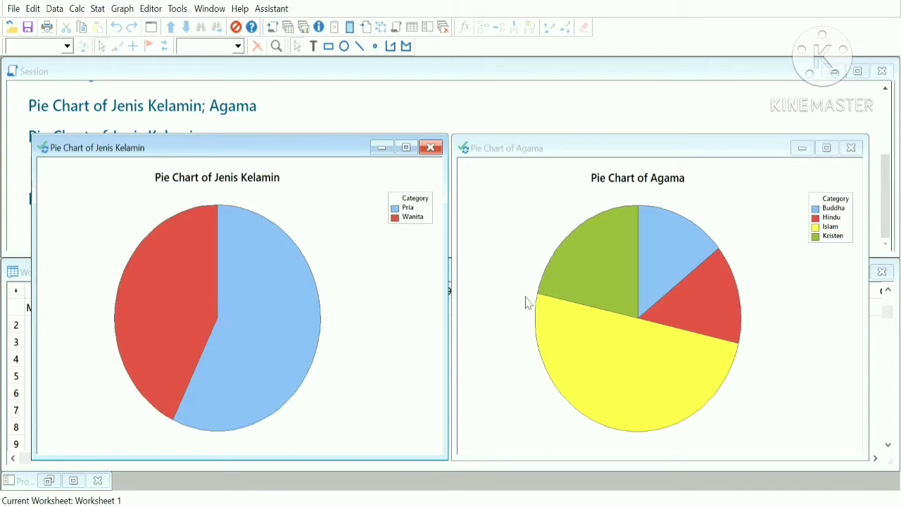
left_click(188, 288)
Add percent slice labels to Jenis Kelamin (57.1%, 42.9%) and Agama (14.3%, 14.3%, 21.4%, 50.0%).
left_click(405, 127)
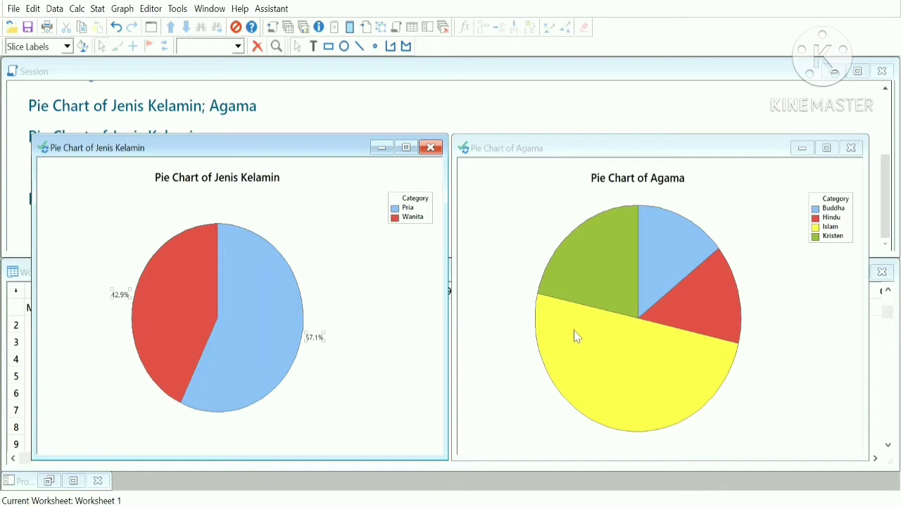
left_click(585, 279)
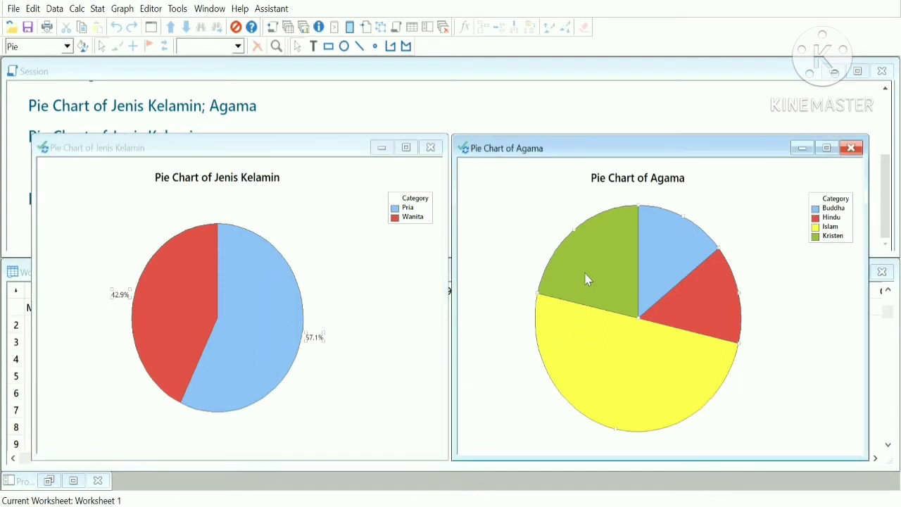
left_click(806, 122)
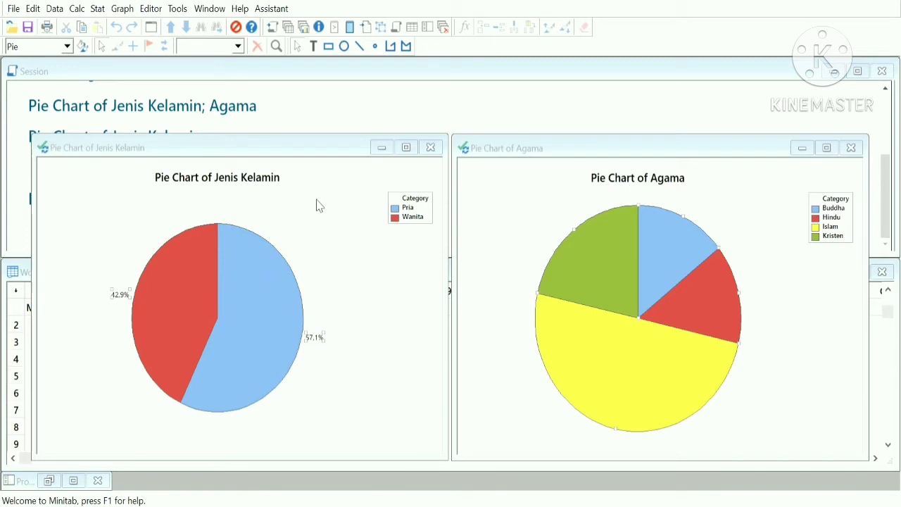
left_click(479, 379)
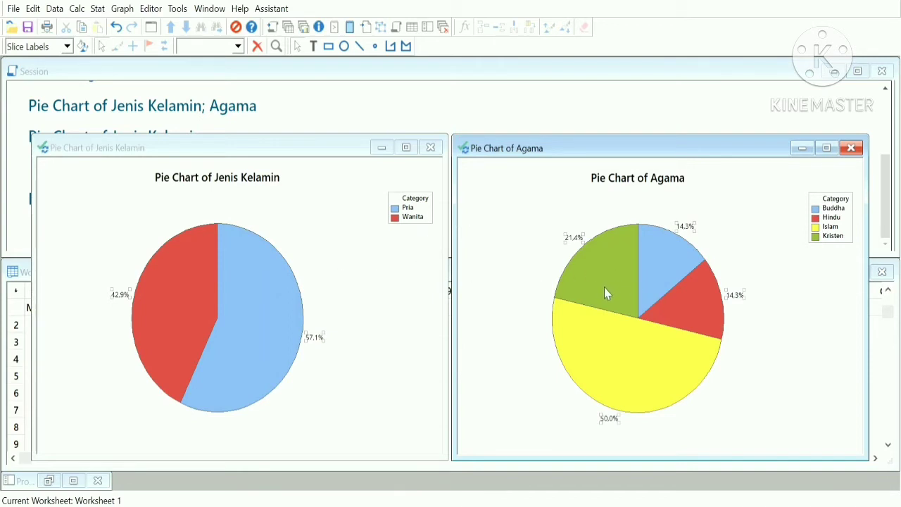
Retitle the Jenis Kelamin pie legend heading from Category to Jenis Kelamin.
left_click(417, 204)
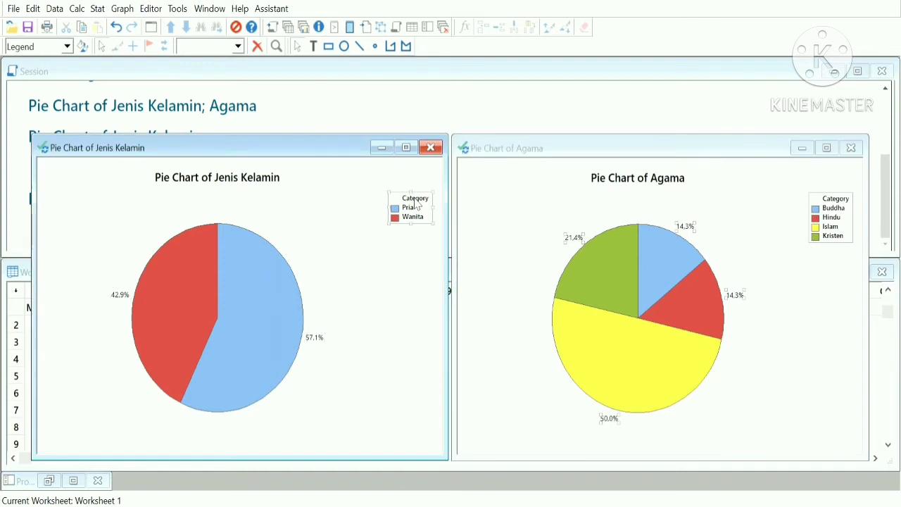
left_click(417, 204)
left_click(444, 28)
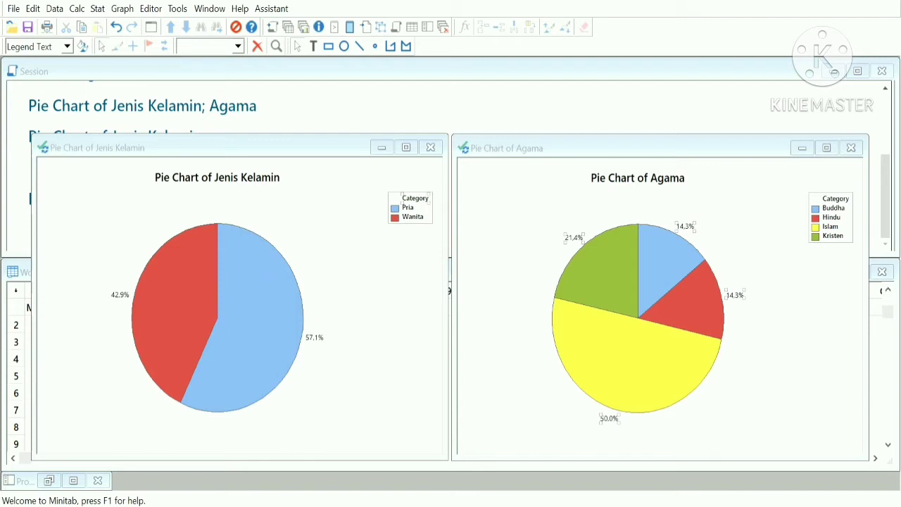
key("Return")
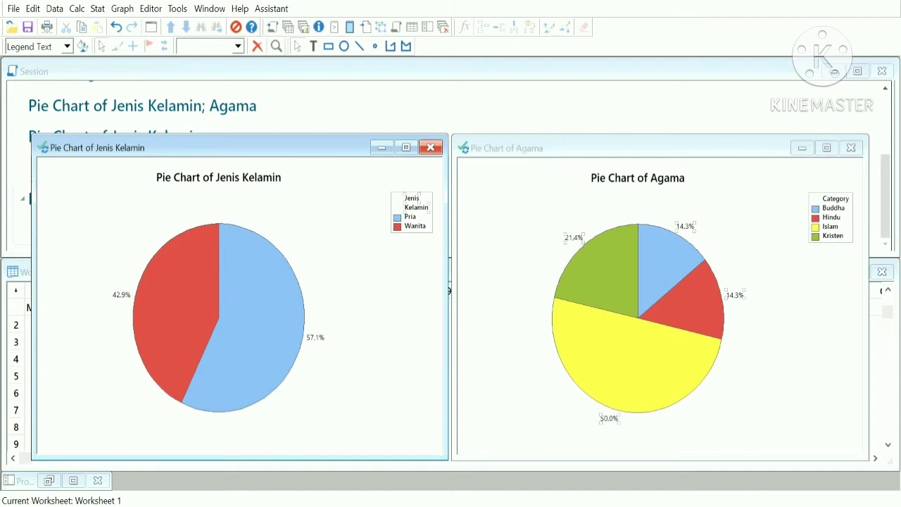
Enter four complaint types in C1 Data Complain and their counts in C2 Jumlah Sebelum Improvement.
left_click(513, 465)
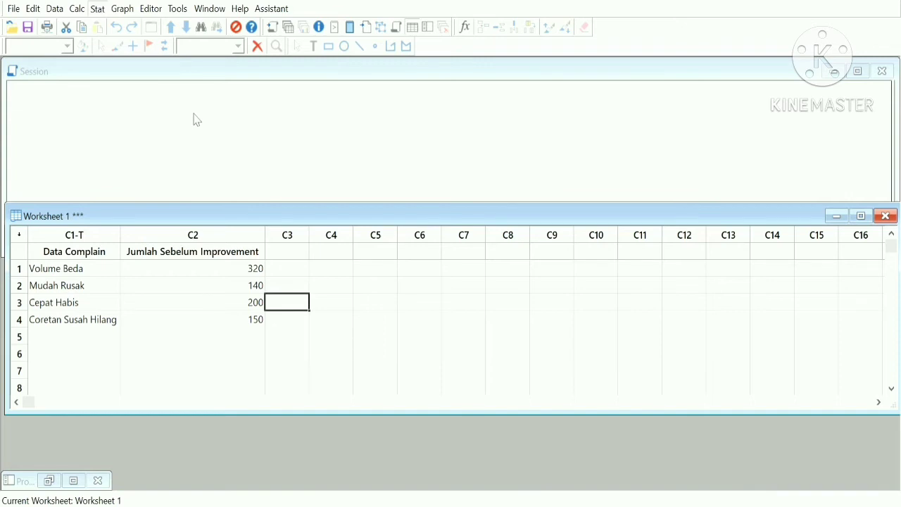
Build a Pareto chart of Data Complain by Jumlah Sebelum Improvement, led by Volume Beda (320).
left_click(236, 135)
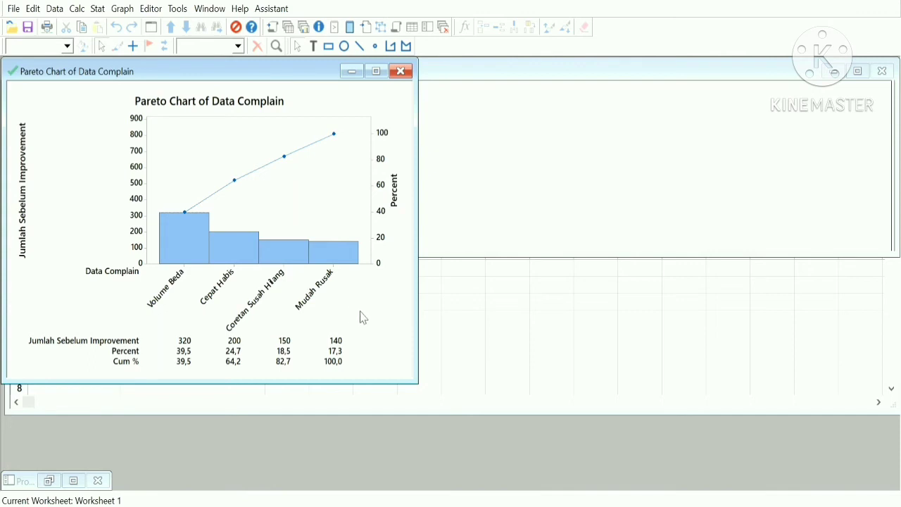
left_click(479, 328)
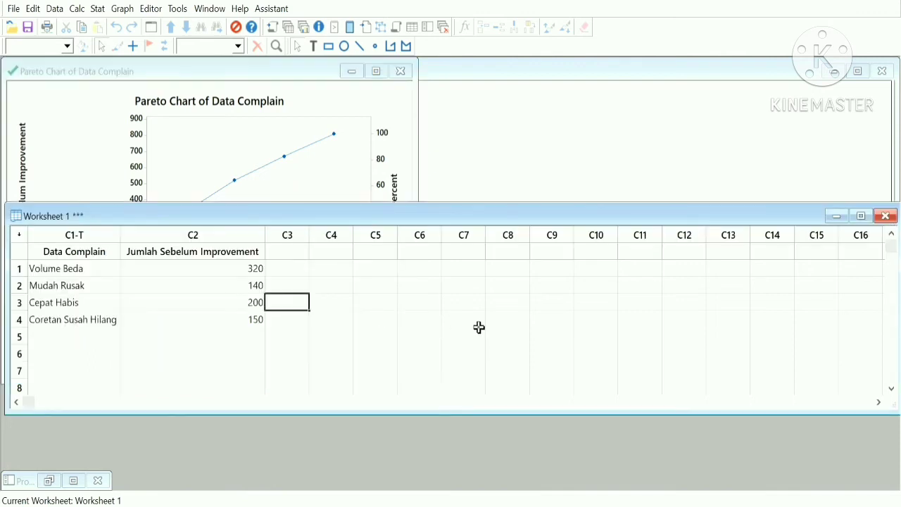
Name column C3 'Jumlah Setelah Improvement'.
left_click(479, 327)
left_click(297, 258)
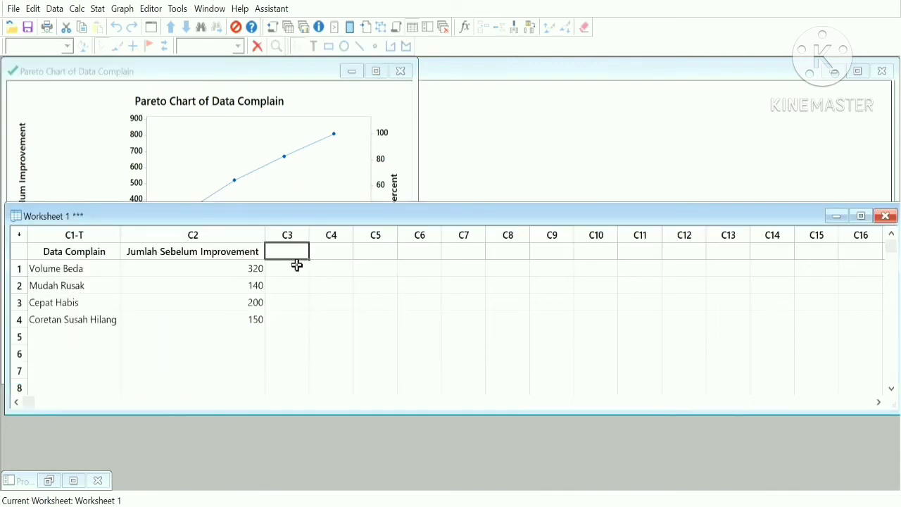
type("Jumla")
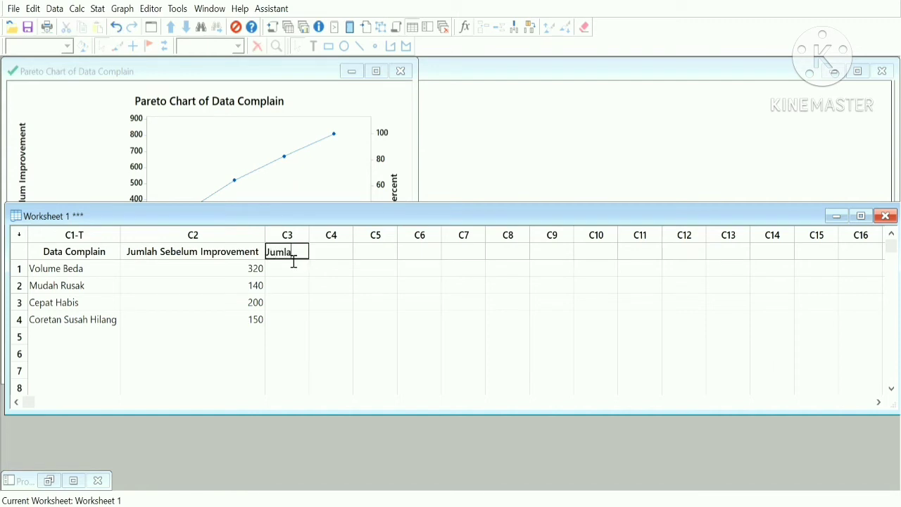
type("h Setelah Improvement")
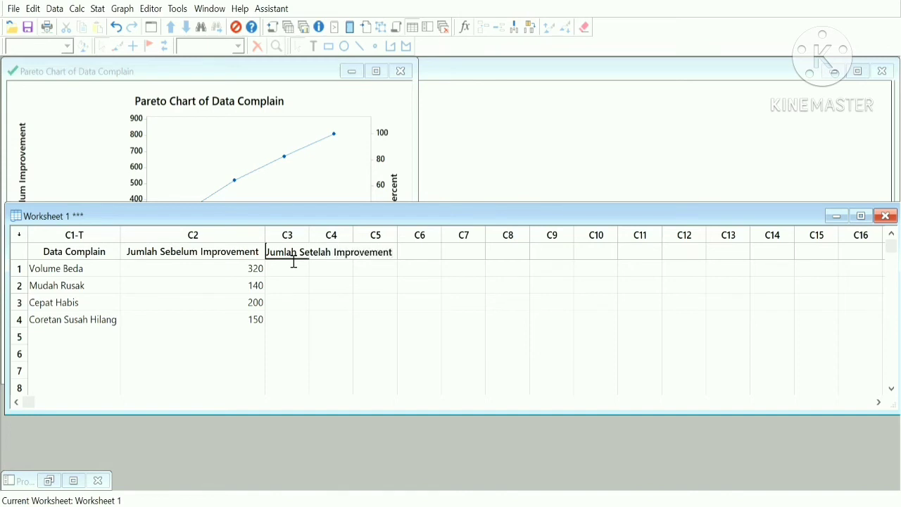
left_click(296, 265)
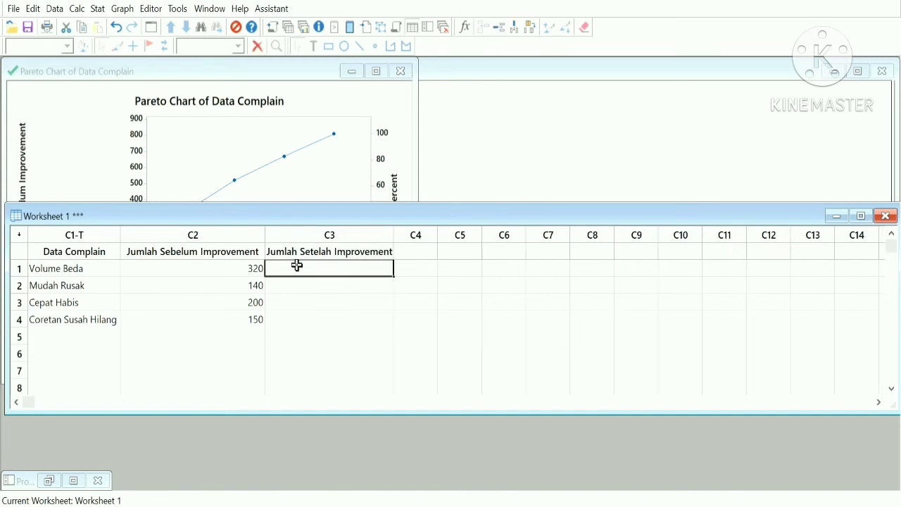
Enter the after-improvement complaint counts 180, 110, 165 and 85 in C3.
type("1")
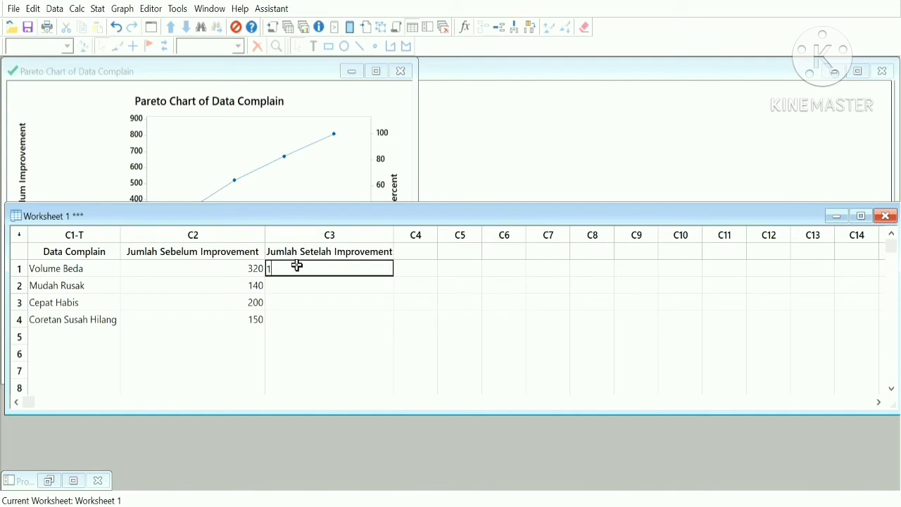
type("80")
key("Return")
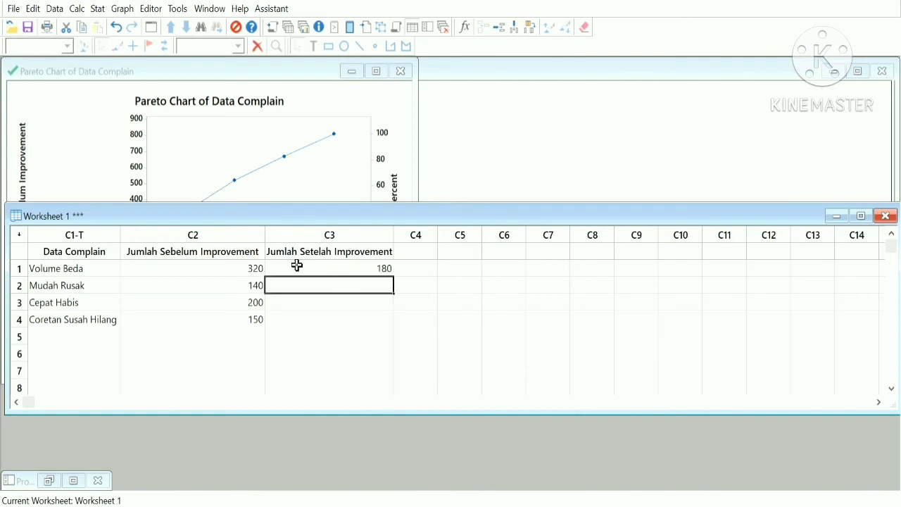
type("110")
key("Return")
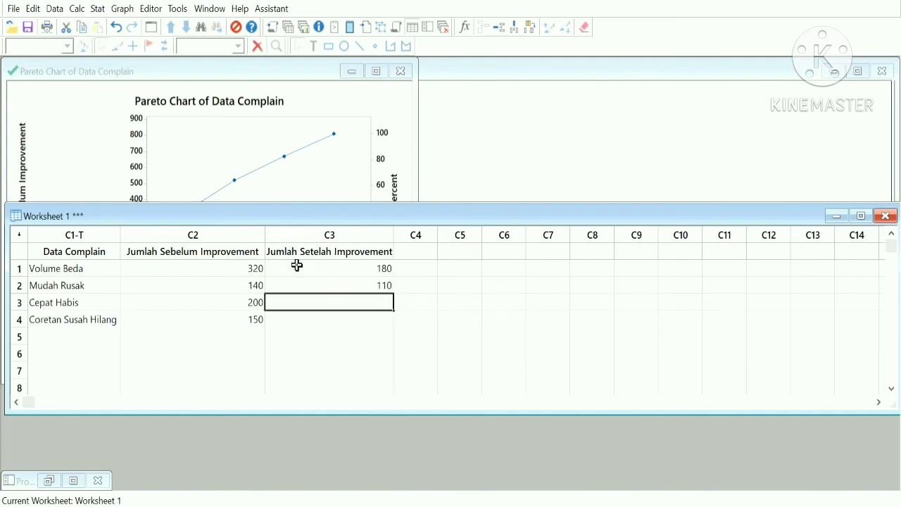
type("165")
key("Return")
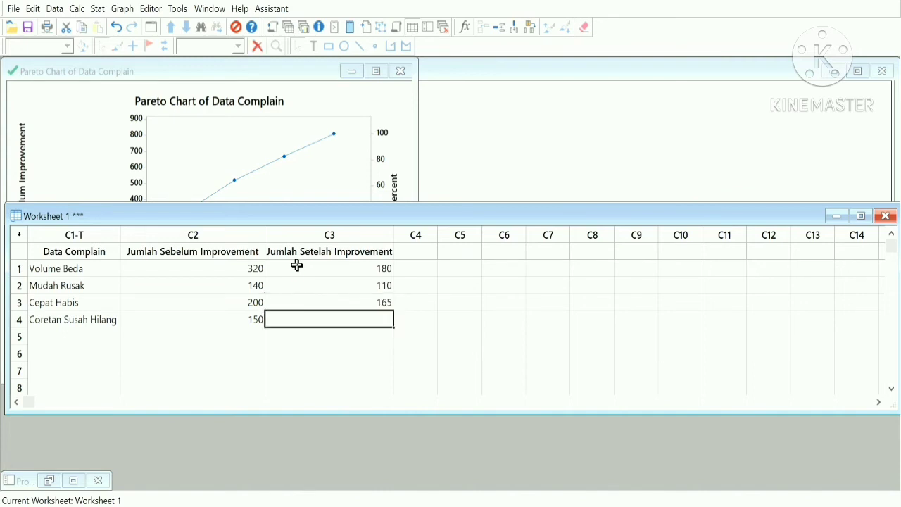
type("85")
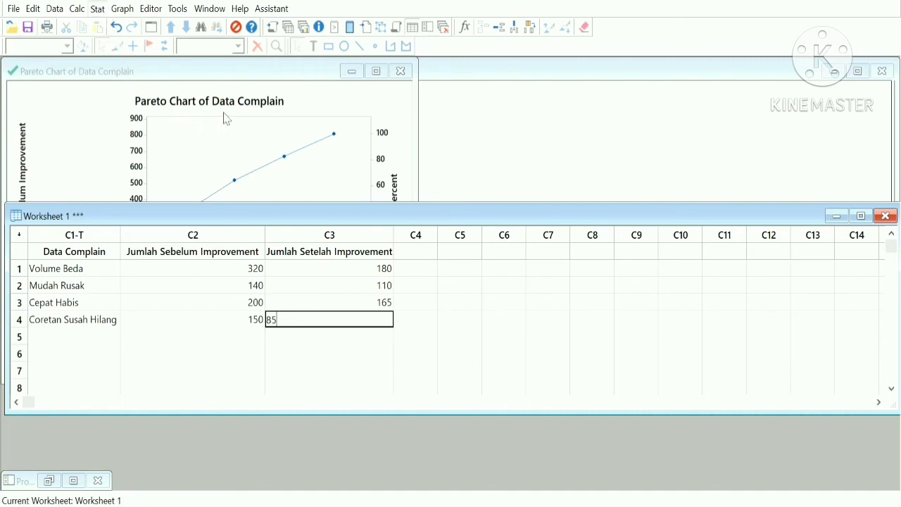
left_click(253, 135)
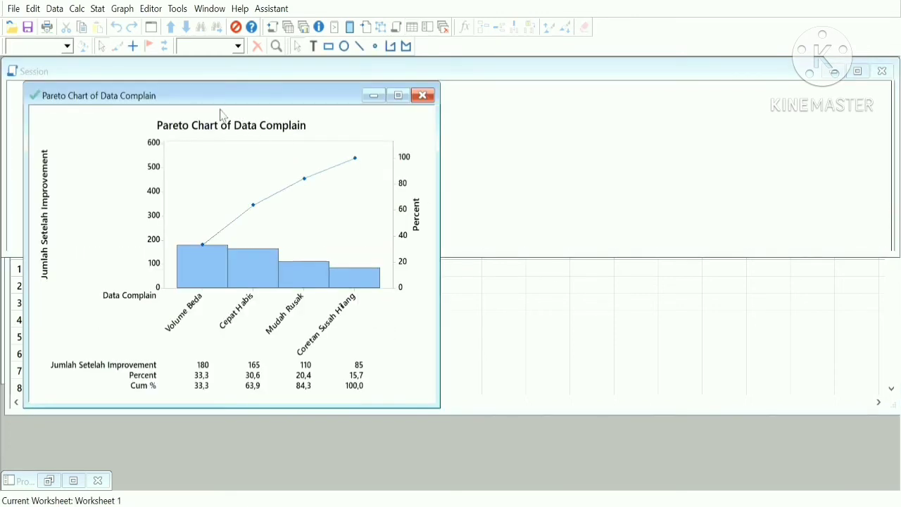
Place the before- and after-improvement Pareto charts side by side and select the right chart's Y scale.
left_click_drag(207, 97, 591, 103)
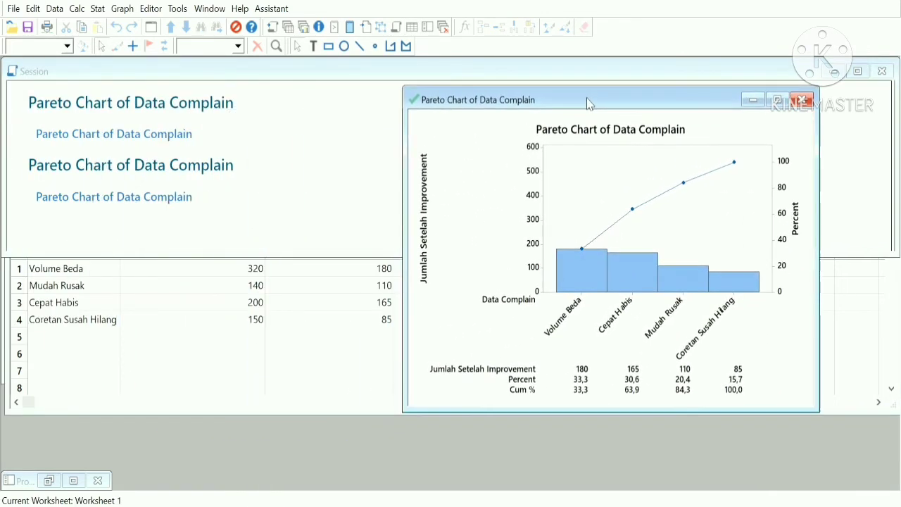
left_click(177, 142)
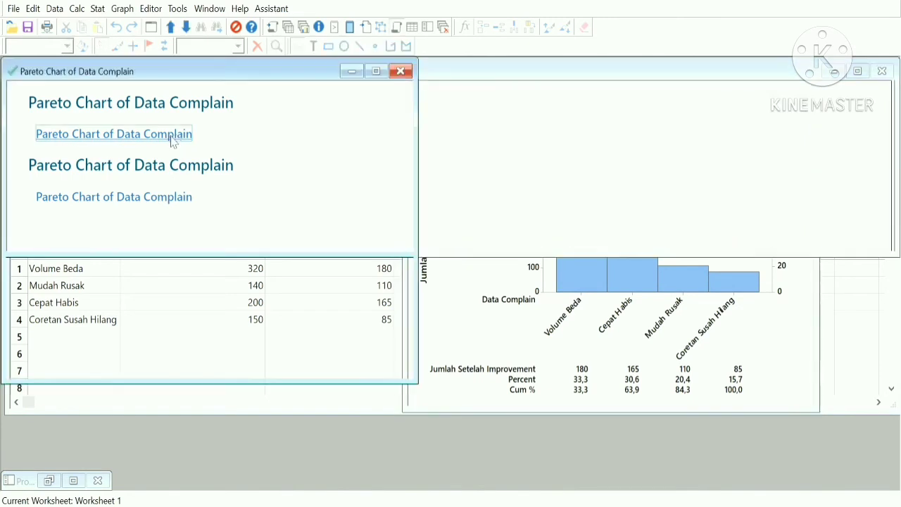
left_click(467, 294)
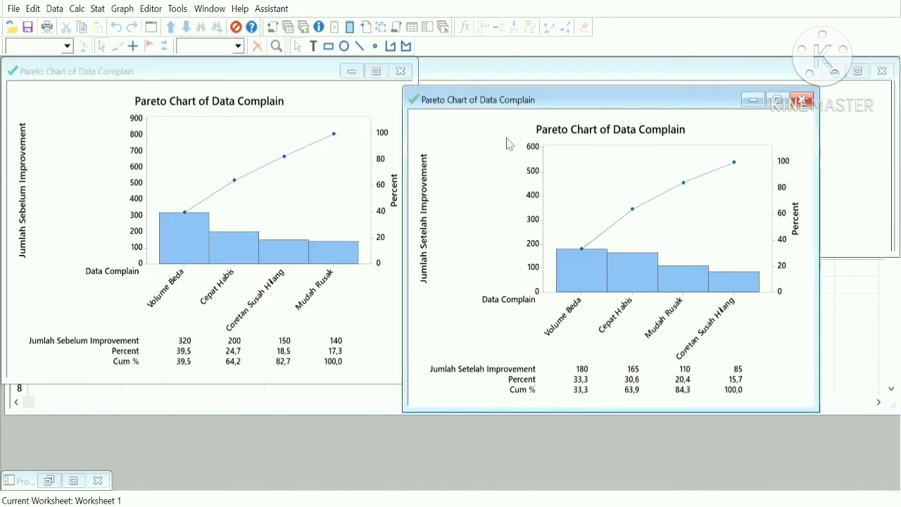
left_click_drag(530, 106, 584, 90)
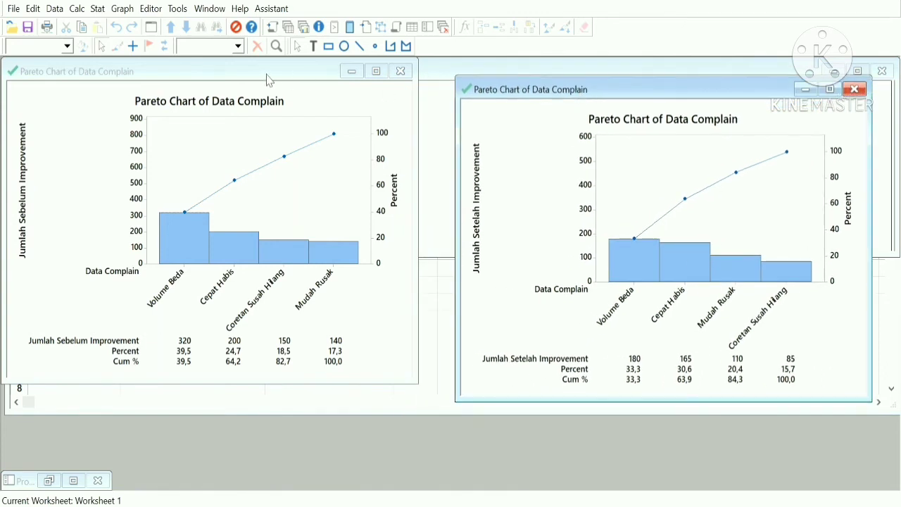
left_click_drag(258, 72, 276, 97)
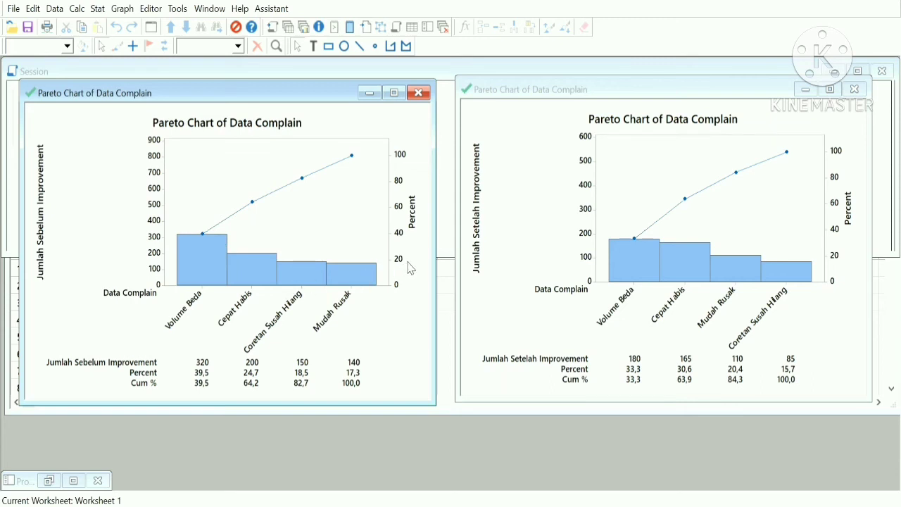
left_click(588, 167)
left_click(588, 167)
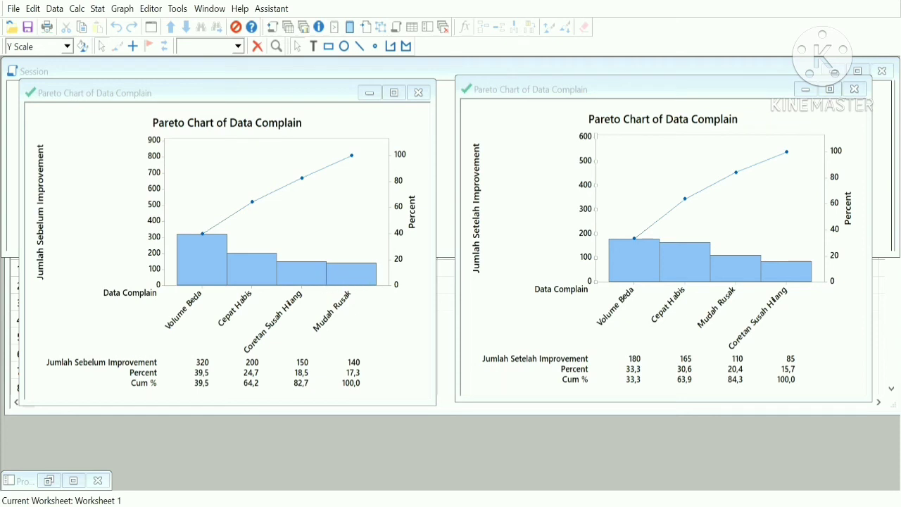
Apply the 0–900 vertical scale to the after-improvement Pareto chart.
left_click(474, 376)
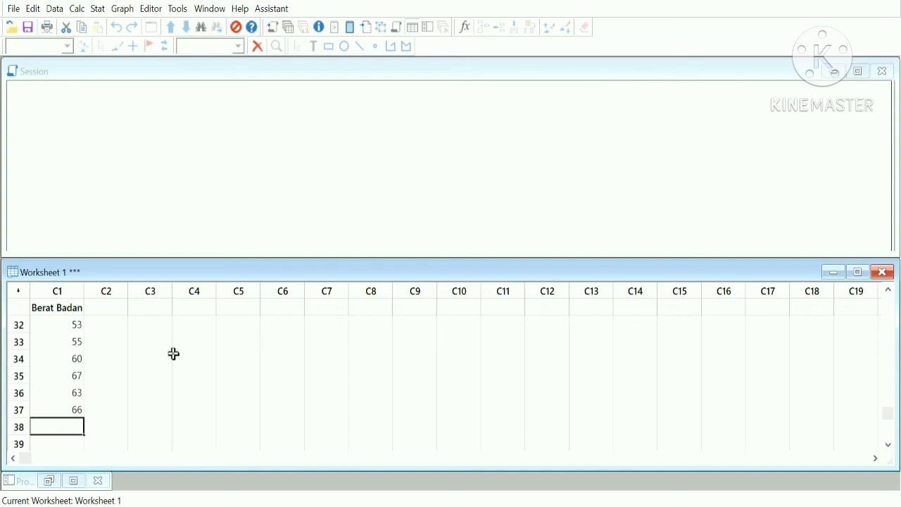
scroll(144, 378, "up", 2)
scroll(144, 378, "up", 1)
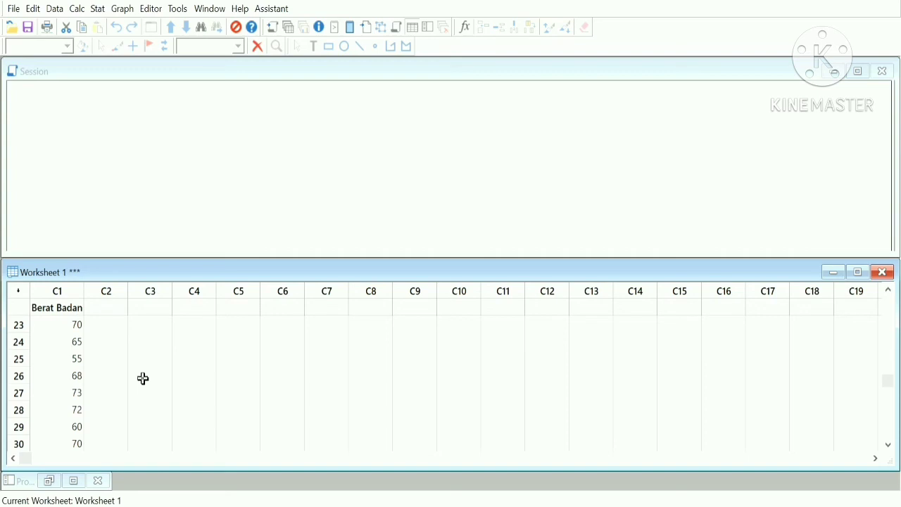
scroll(143, 379, "up", 3)
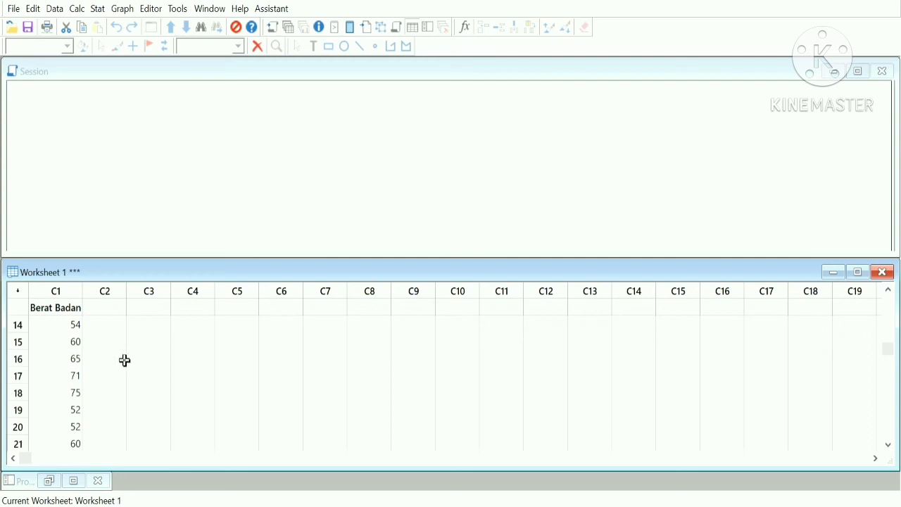
Move the Histogram of Berat Badan window lower and to the right.
left_click(156, 104)
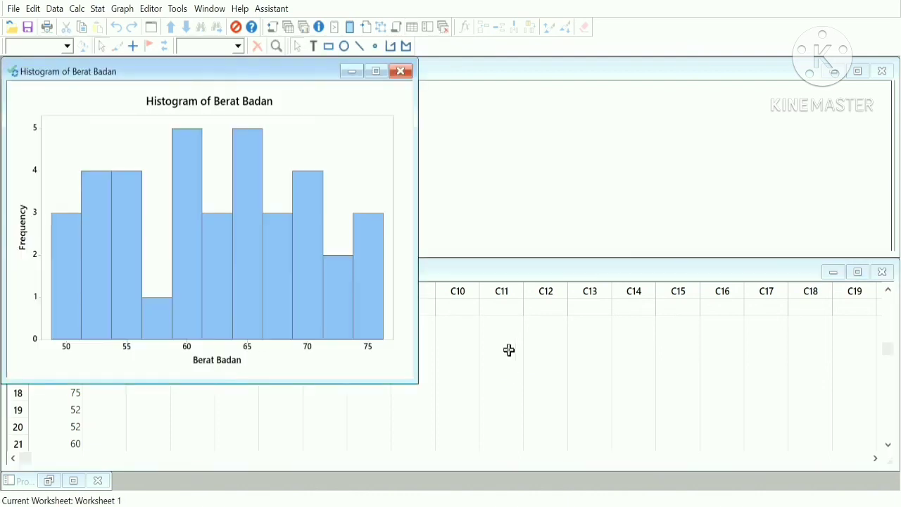
left_click_drag(177, 72, 254, 102)
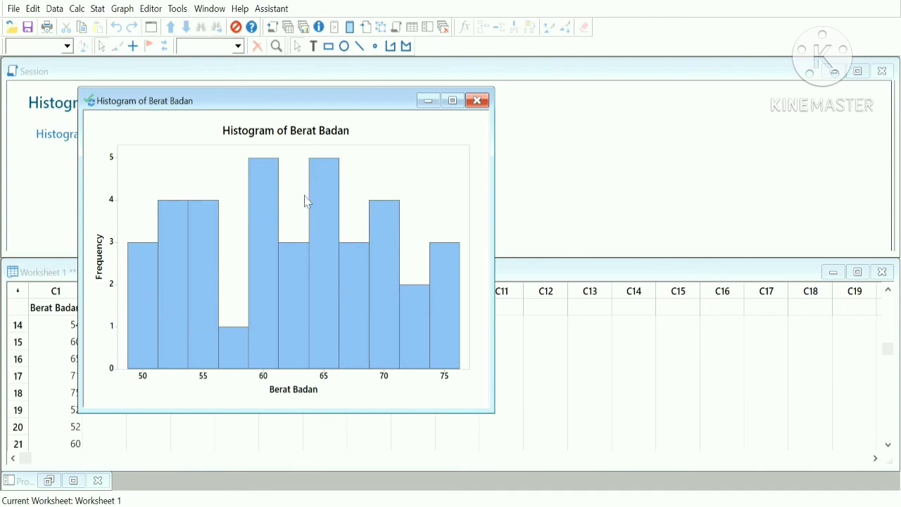
Open the histogram's Frequency axis label for editing.
left_click(101, 272)
double_click(102, 272)
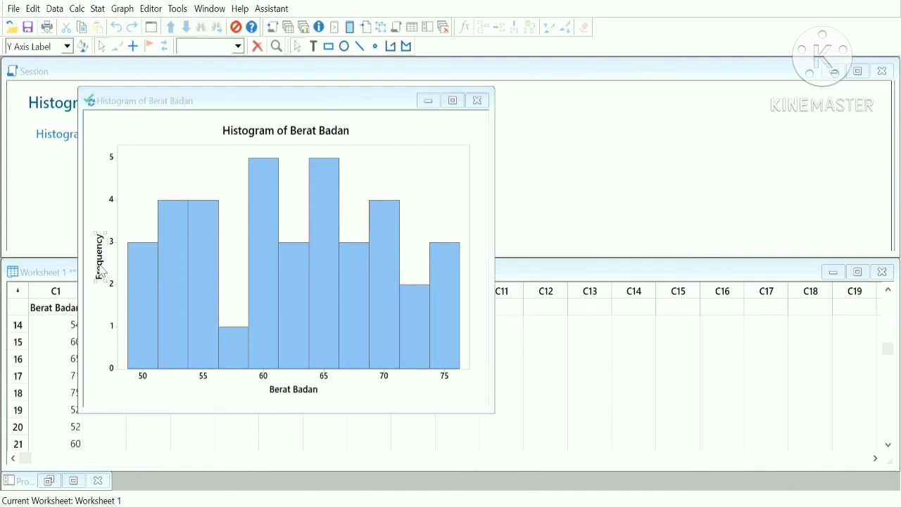